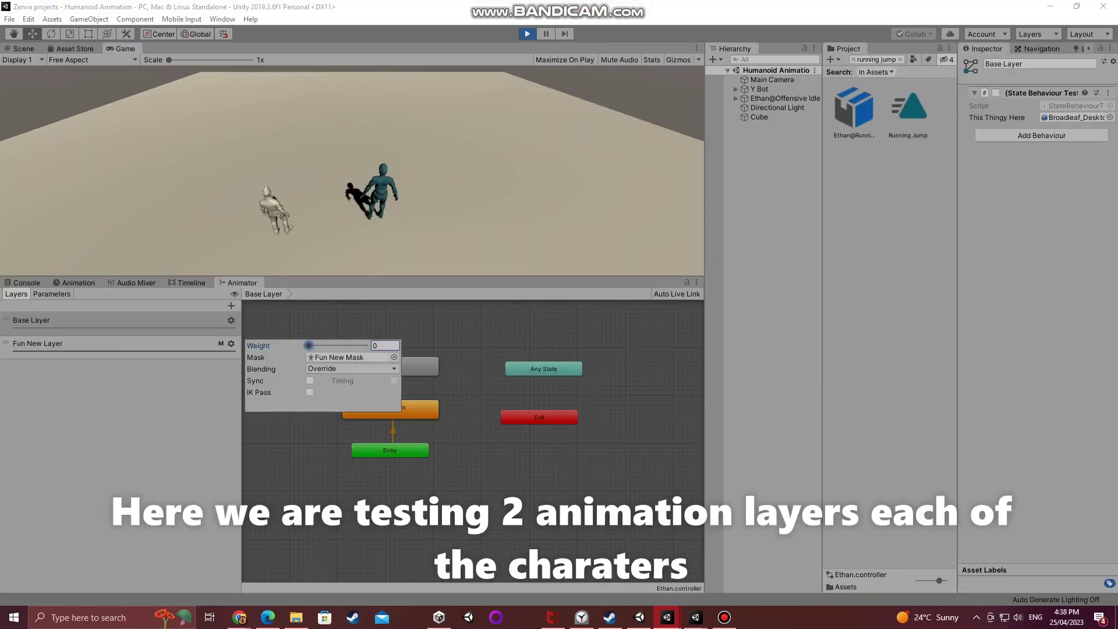
Drag Fun New Layer's Weight slider down to 0.
{"action": "left_click_drag", "start_coordinate": [358, 346], "coordinate": [308, 345]}
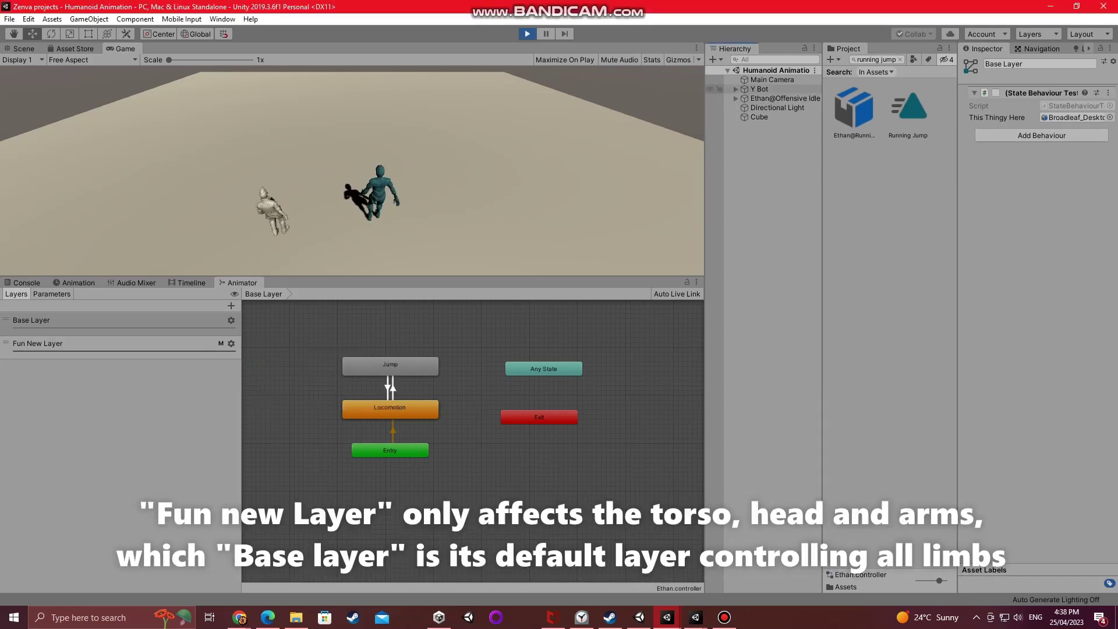
Select Y Bot, enlarge the Game view, then make it jump, run and turn with Space, A and W.
{"action": "left_click", "coordinate": [758, 89]}
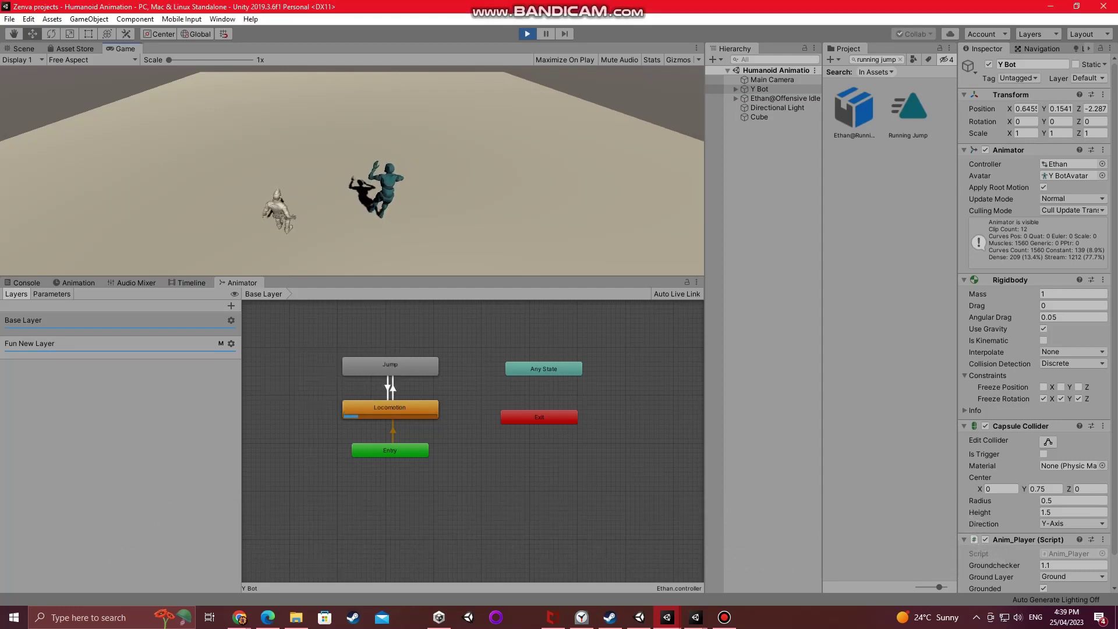
{"action": "mouse_move", "coordinate": [349, 276]}
{"action": "left_mouse_down"}
{"action": "mouse_move", "coordinate": [349, 380]}
{"action": "mouse_move", "coordinate": [350, 367]}
{"action": "left_mouse_up"}
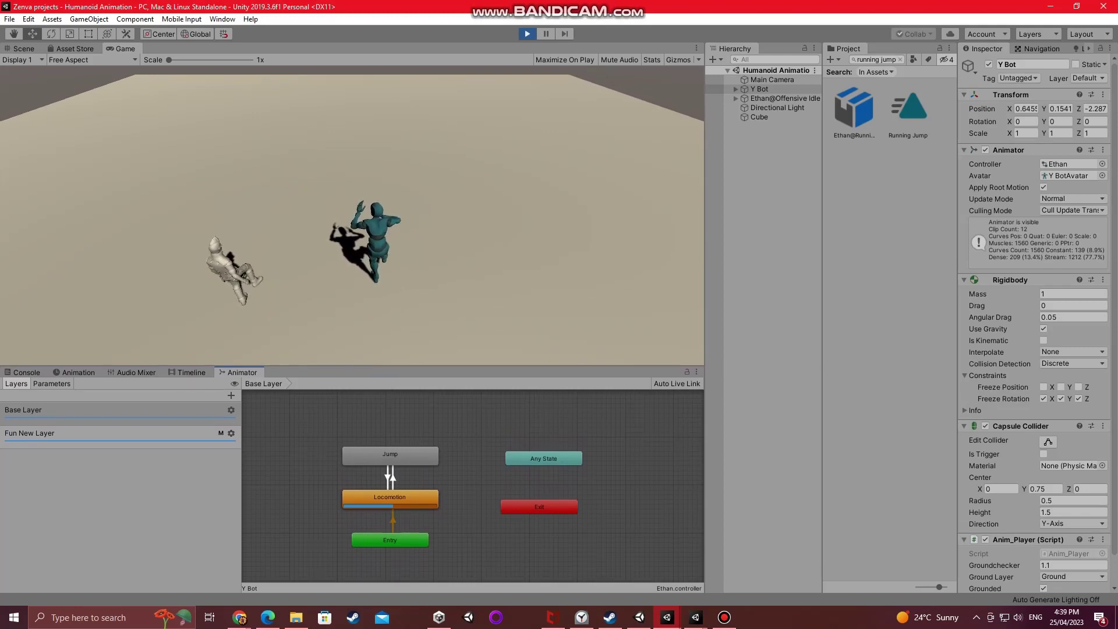
{"action": "key", "text": "space"}
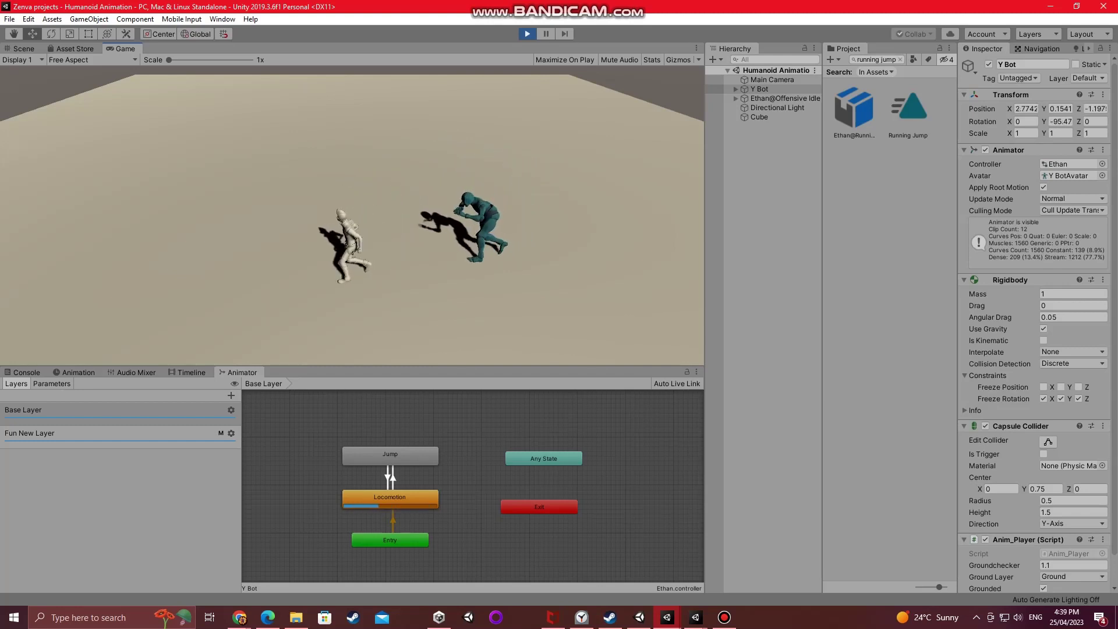
{"action": "key", "text": "space"}
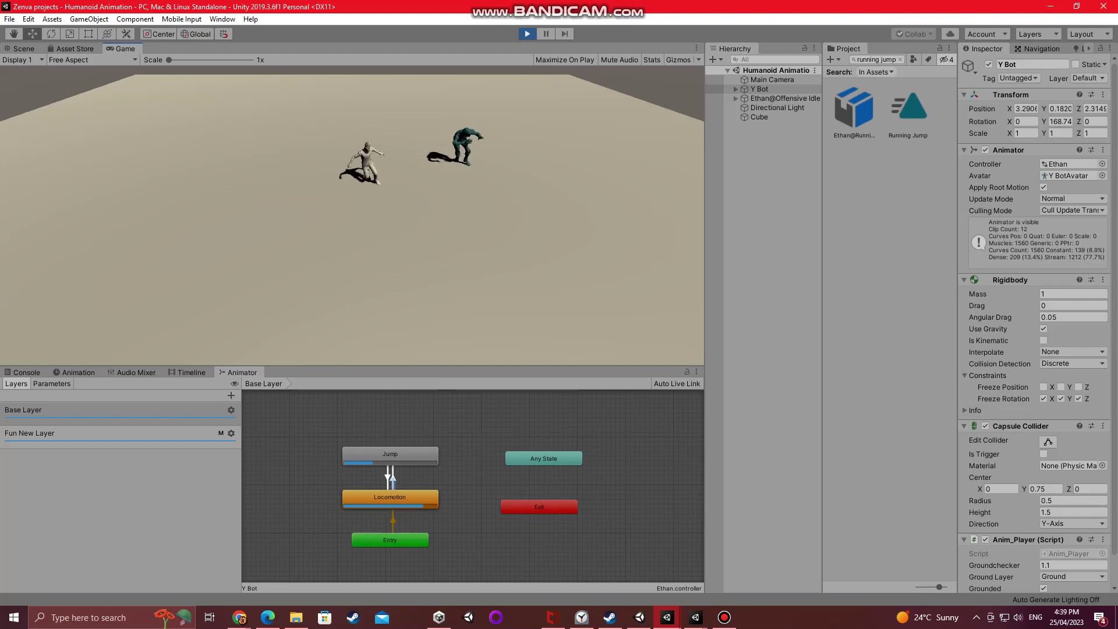
{"action": "key", "text": "a"}
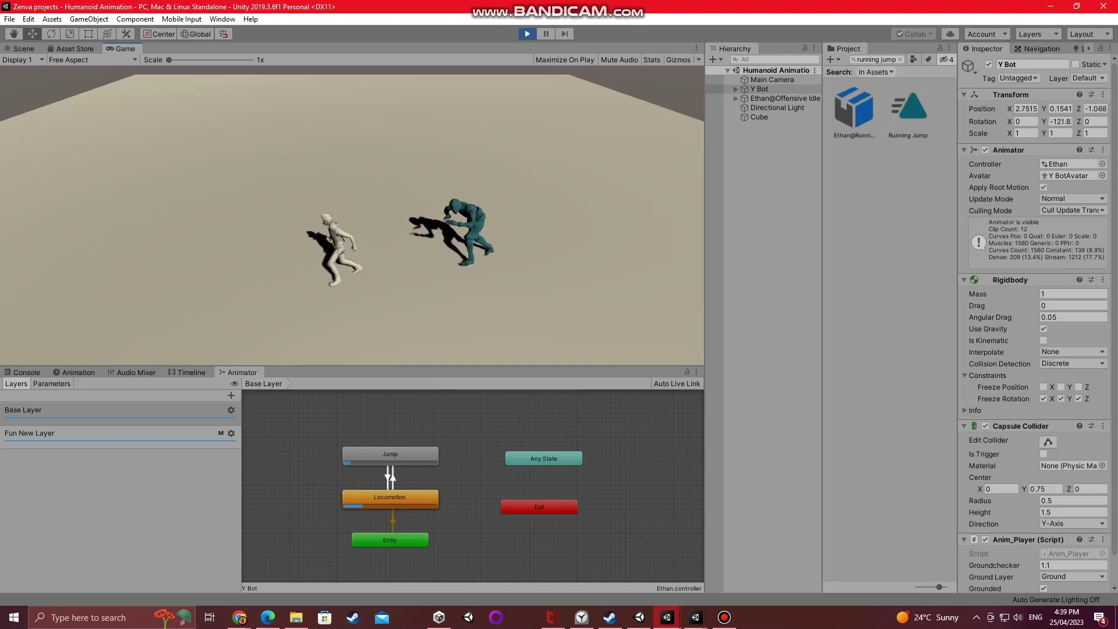
{"action": "key", "text": "w"}
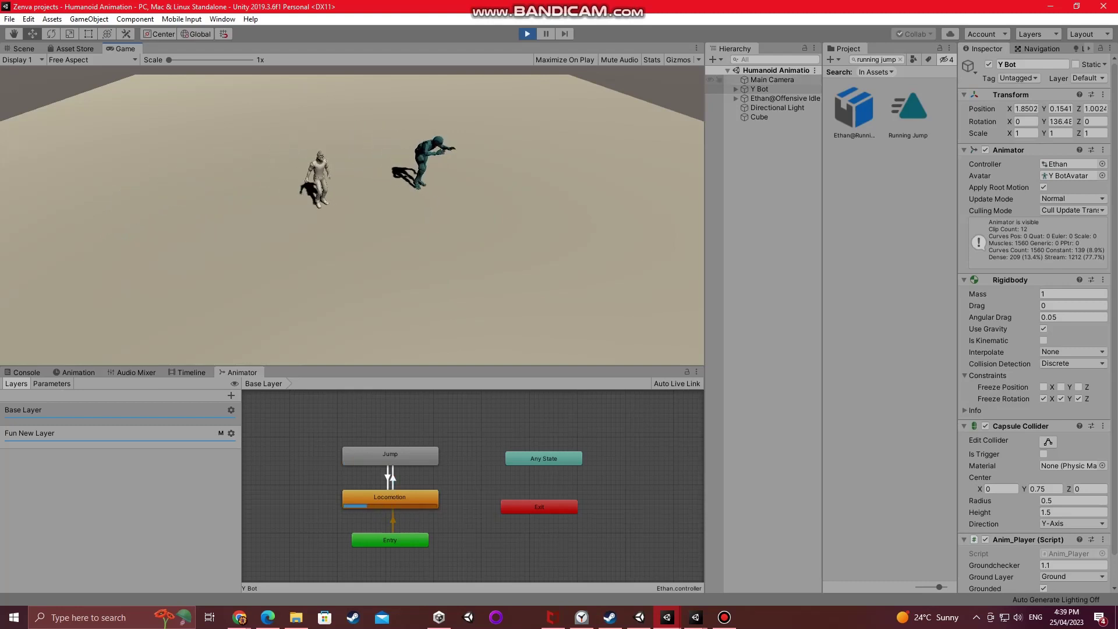
{"action": "left_click", "coordinate": [231, 433]}
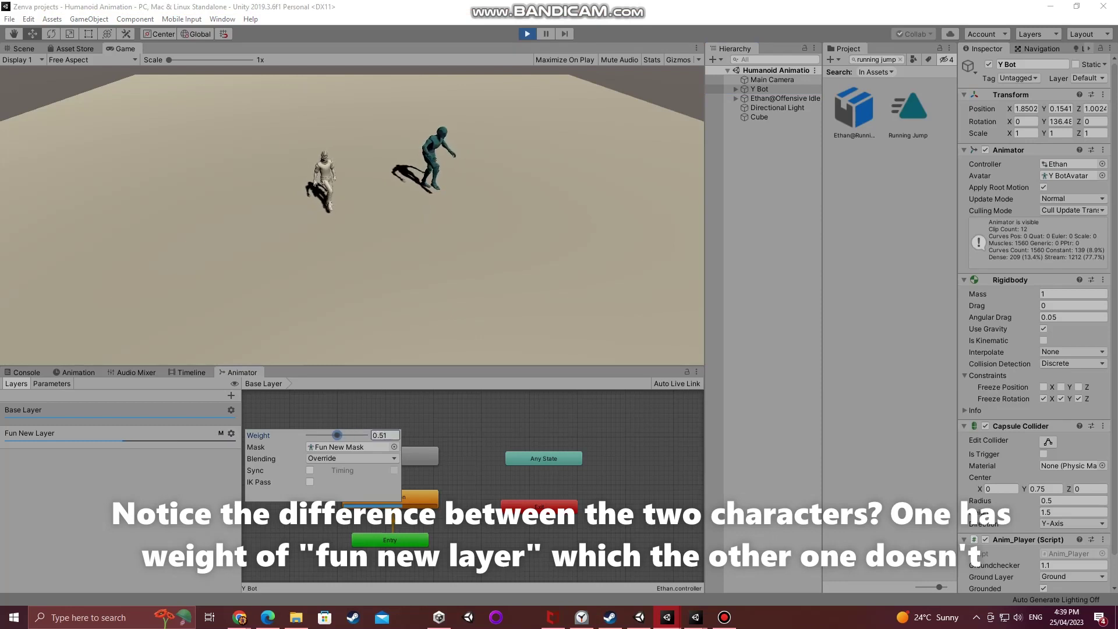
{"action": "key", "text": "Escape"}
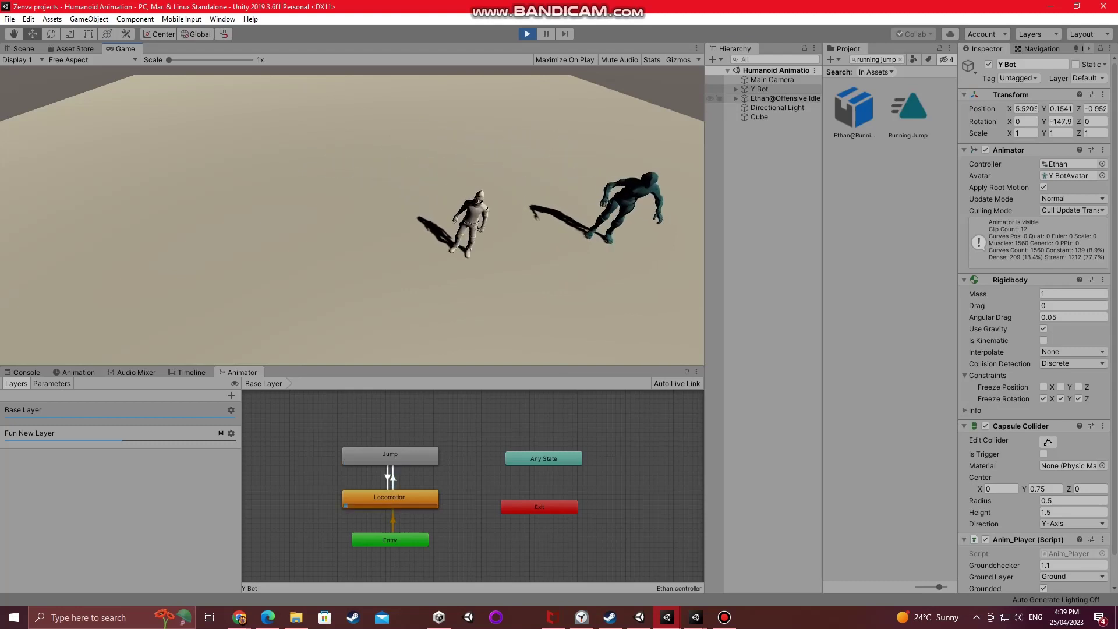
Select Ethan@Offensive Idle and check that its Fun New Layer weight is 0.
{"action": "left_click", "coordinate": [785, 98]}
{"action": "left_click", "coordinate": [231, 432]}
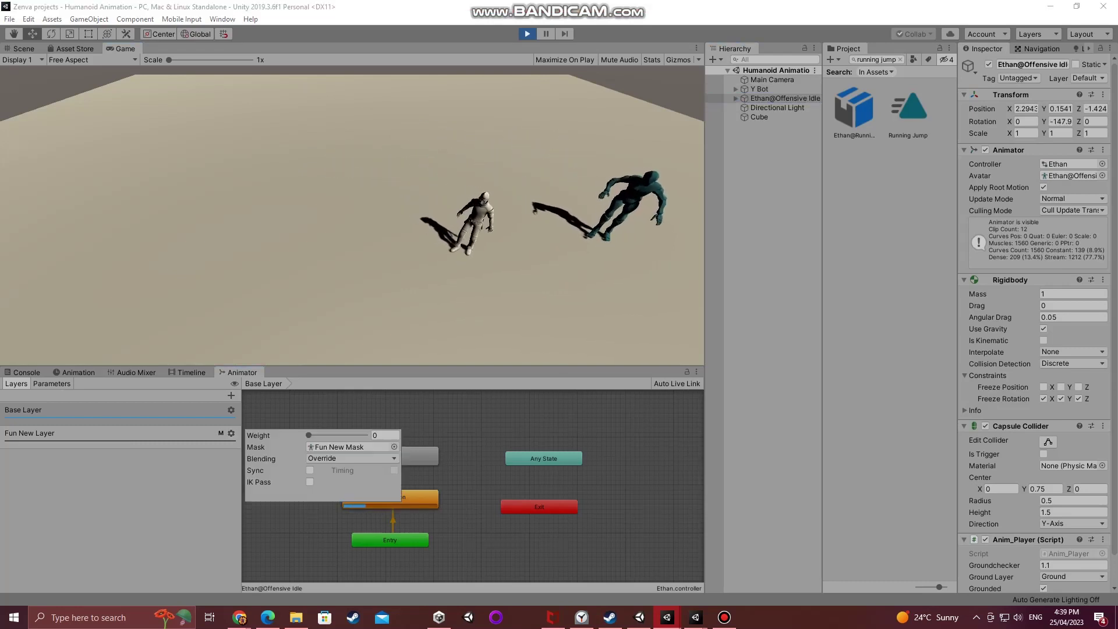
{"action": "key", "text": "Escape"}
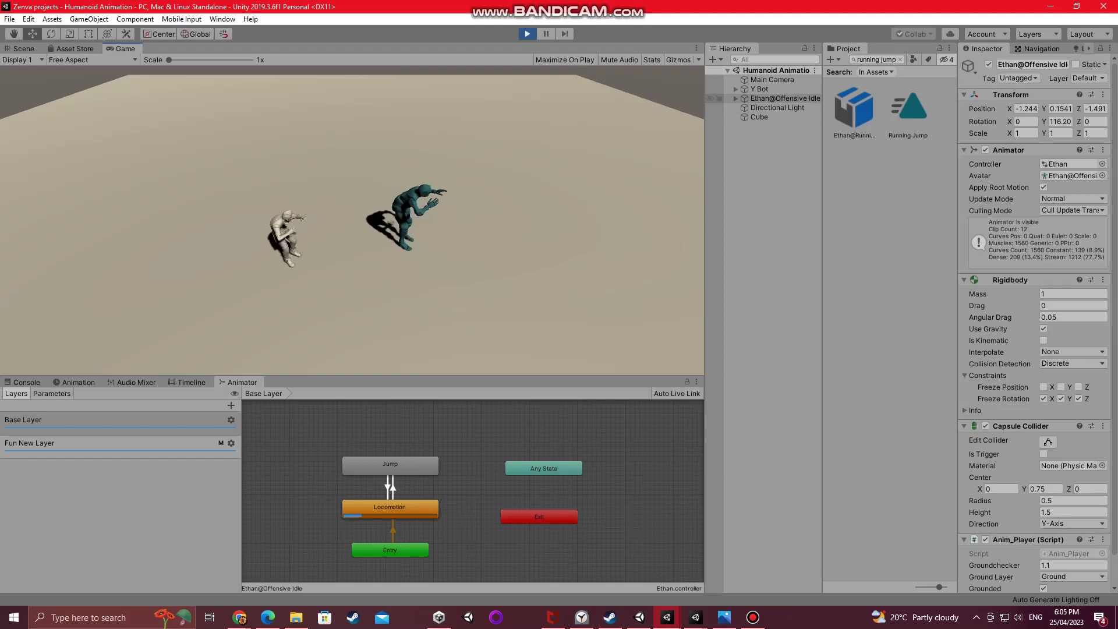
Select Y Bot and set its Fun New Layer weight to 0.5.
{"action": "left_click", "coordinate": [759, 89]}
{"action": "left_click", "coordinate": [230, 442]}
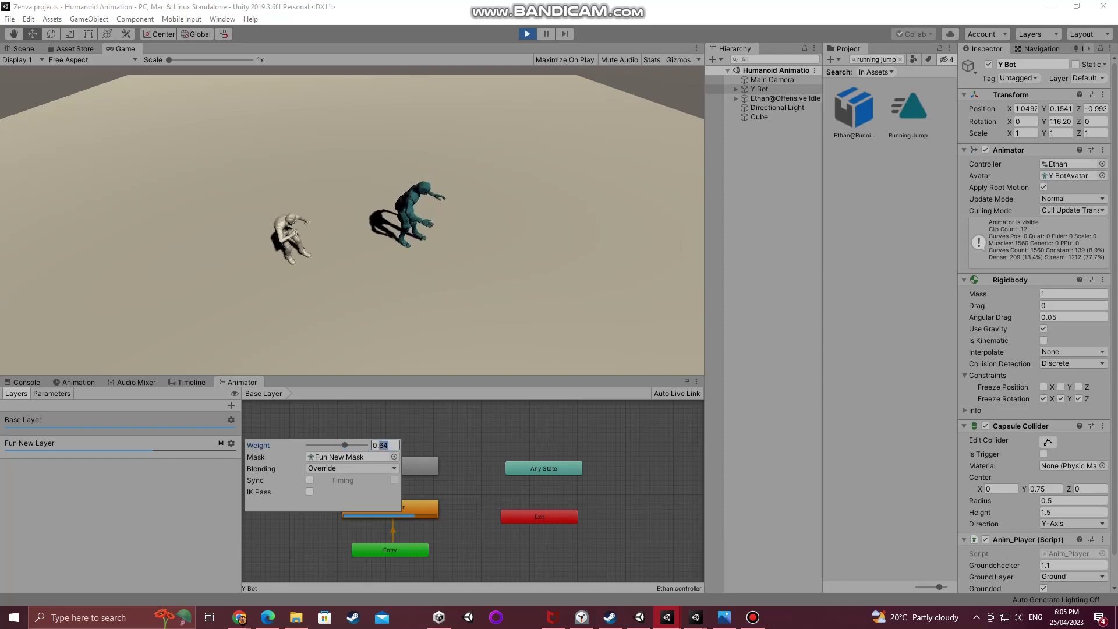
{"action": "type", "text": "0.5"}
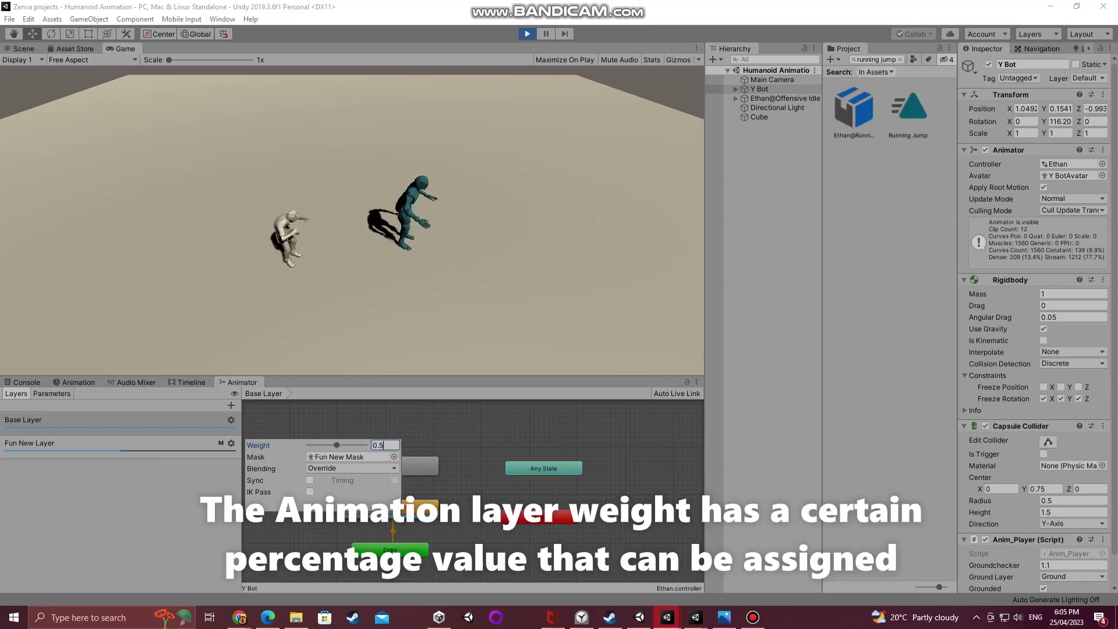
{"action": "key", "text": "Return"}
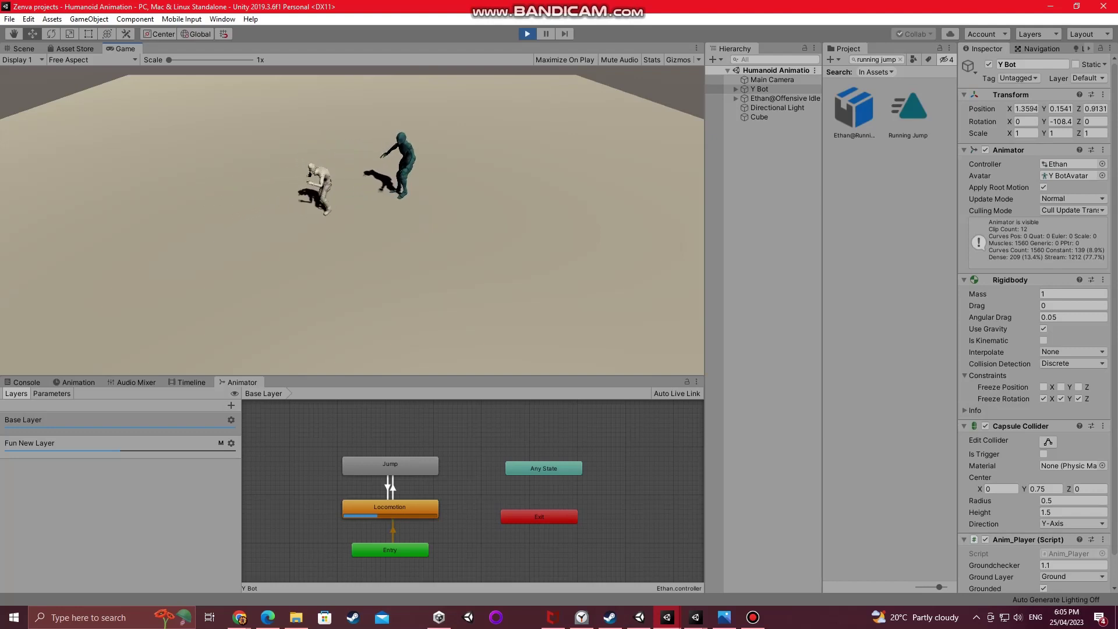
Show Fun New Layer's HumanoidCrouchIdle graph and check its weight, now 0.14.
{"action": "left_click", "coordinate": [29, 443]}
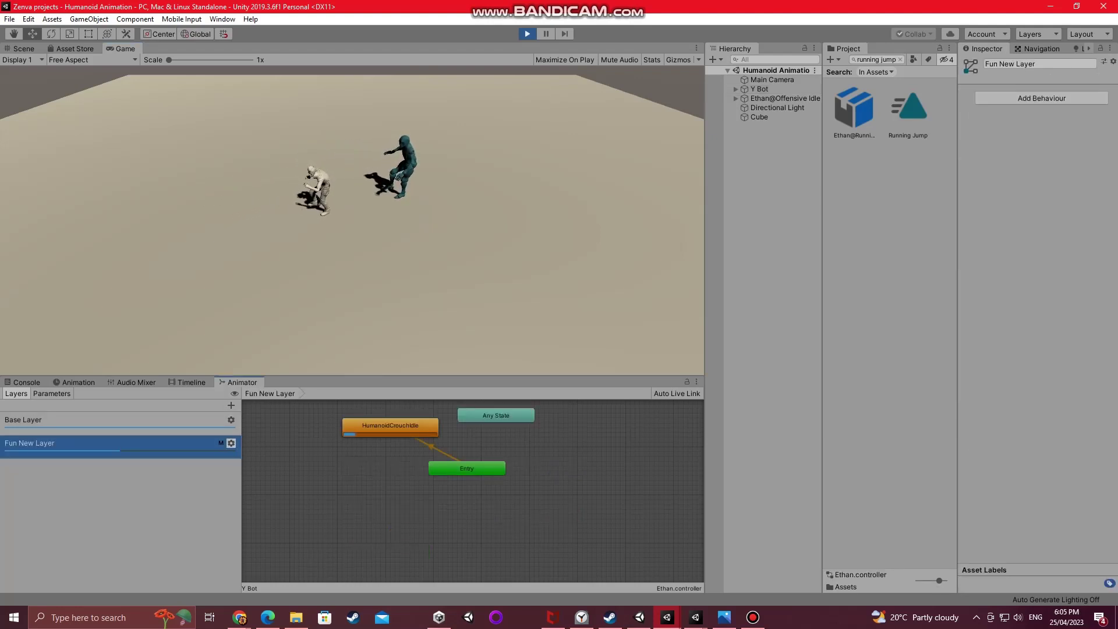
{"action": "left_click", "coordinate": [230, 443]}
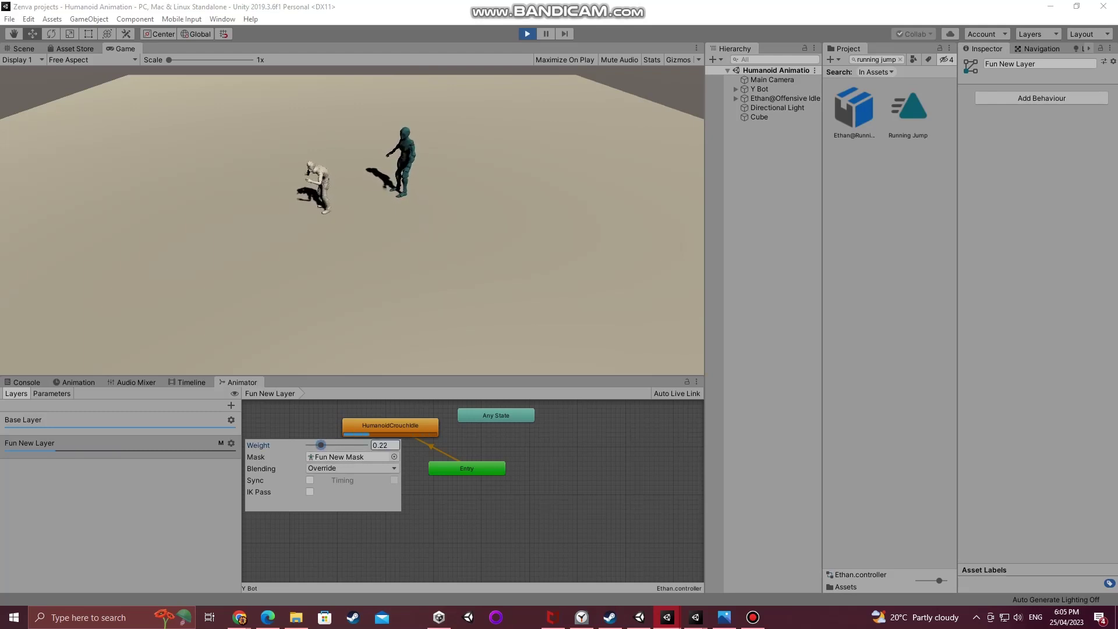
{"action": "key", "text": "Escape"}
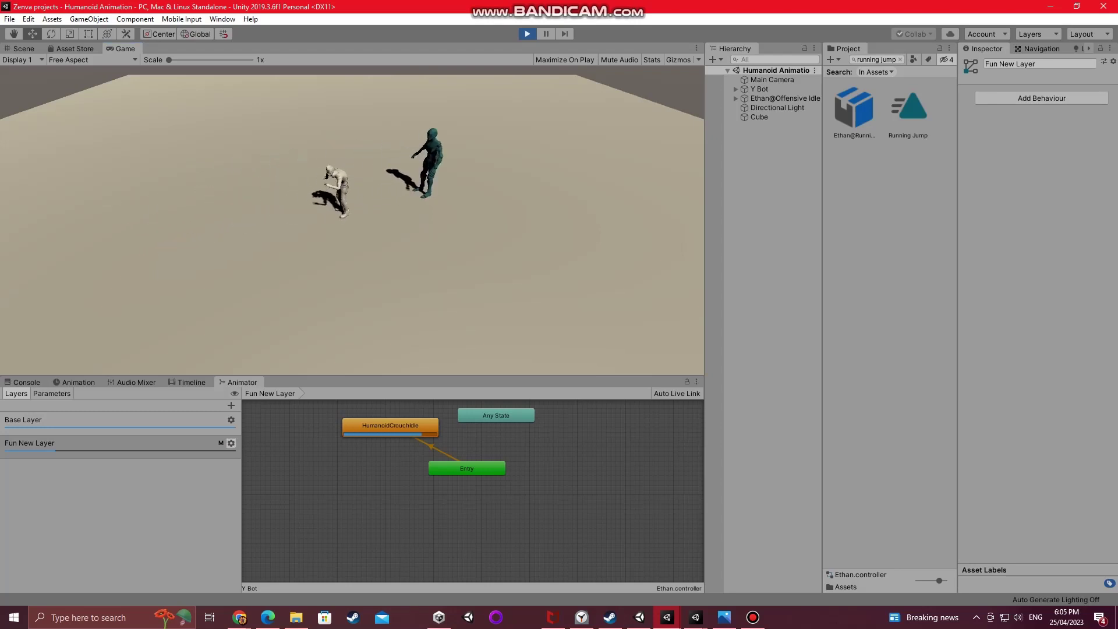
{"action": "left_click", "coordinate": [231, 443]}
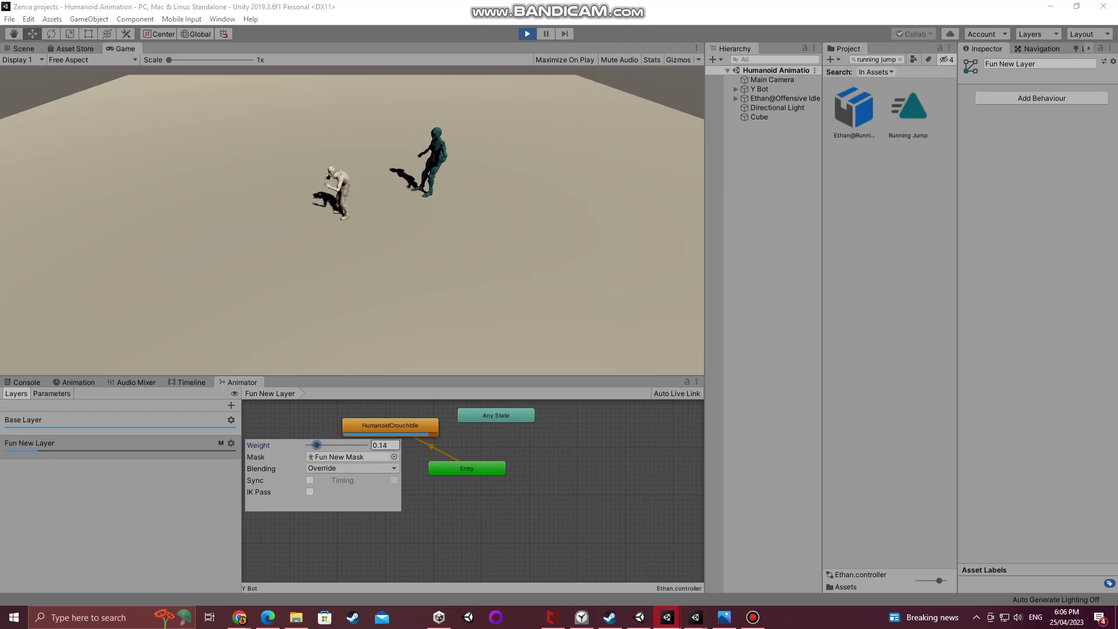
{"action": "key", "text": "Escape"}
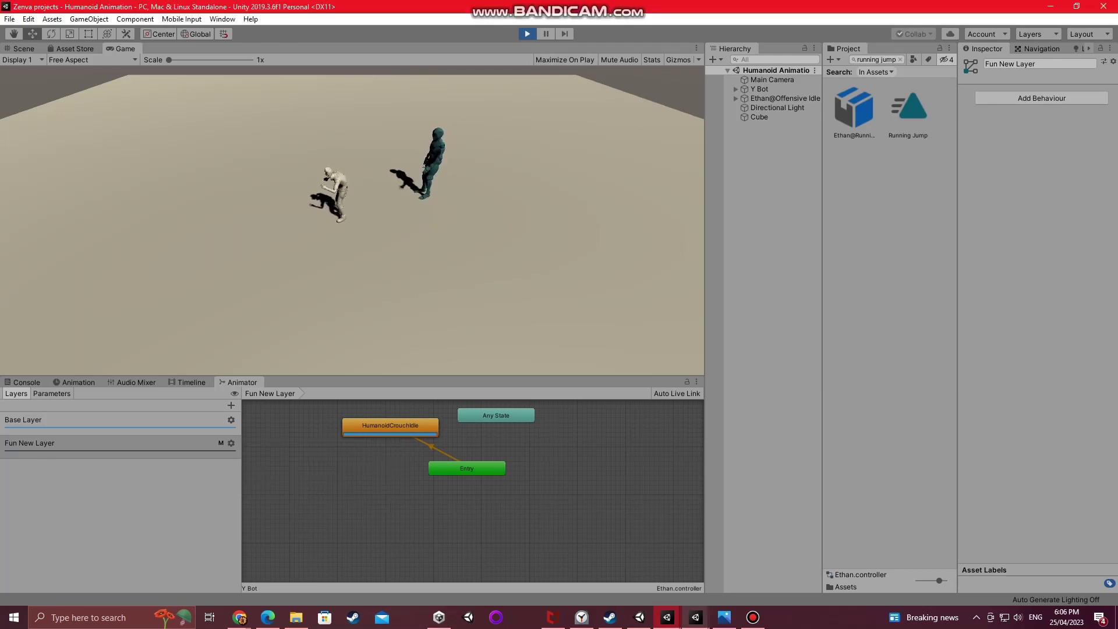